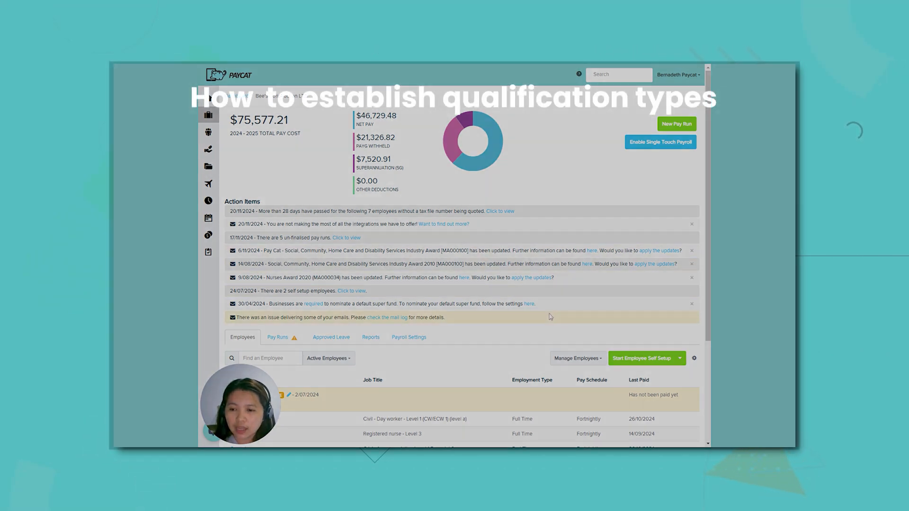
# Step: Open the Qualifications page in the payroll settings of Bee's Construction LTD
pyautogui.scroll(-1, 554, 318)
pyautogui.moveTo(211, 119)
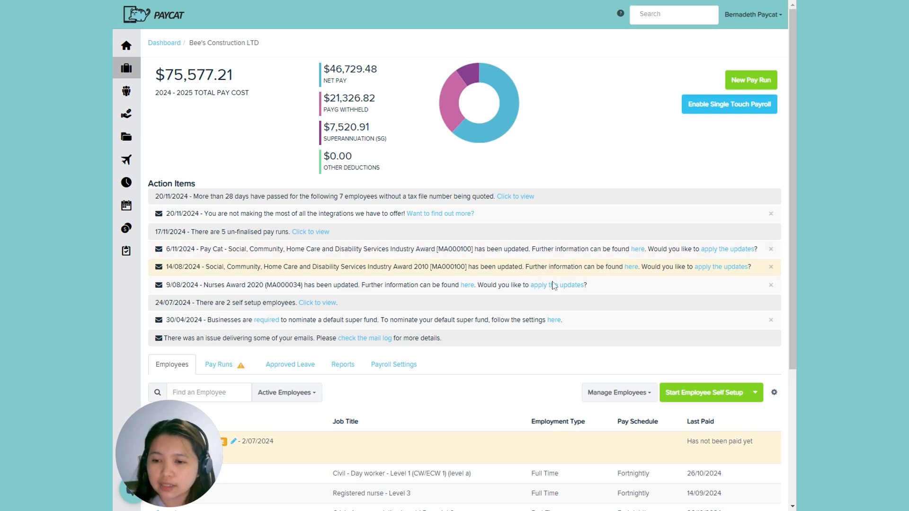
pyautogui.scroll(-1, 582, 337)
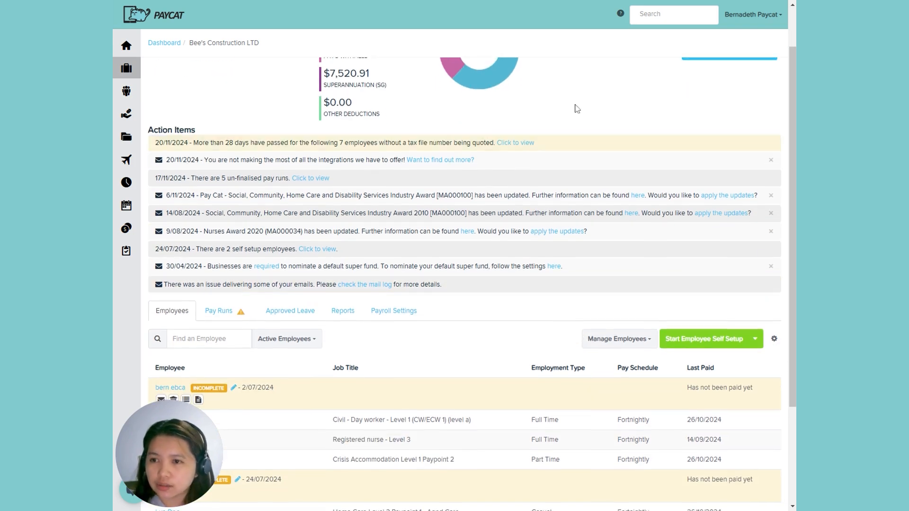
pyautogui.moveTo(127, 71)
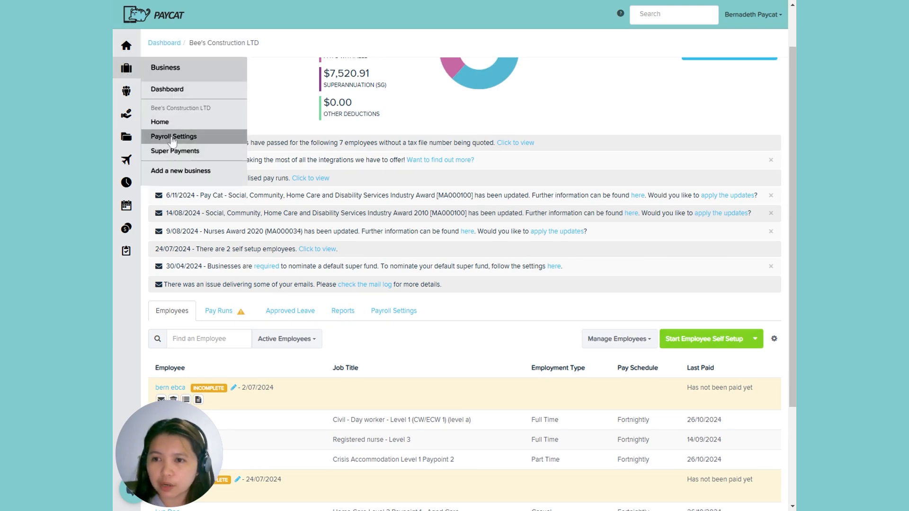
pyautogui.click(389, 322)
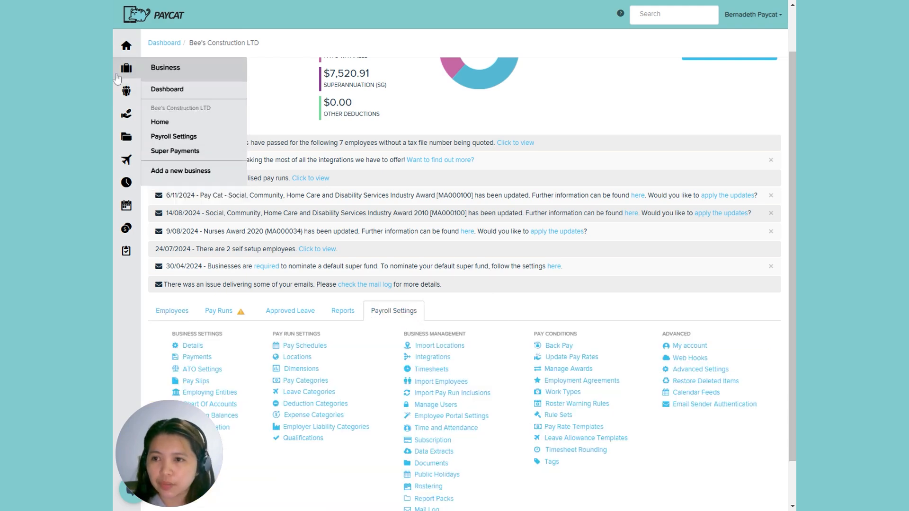
pyautogui.scroll(-1, 444, 379)
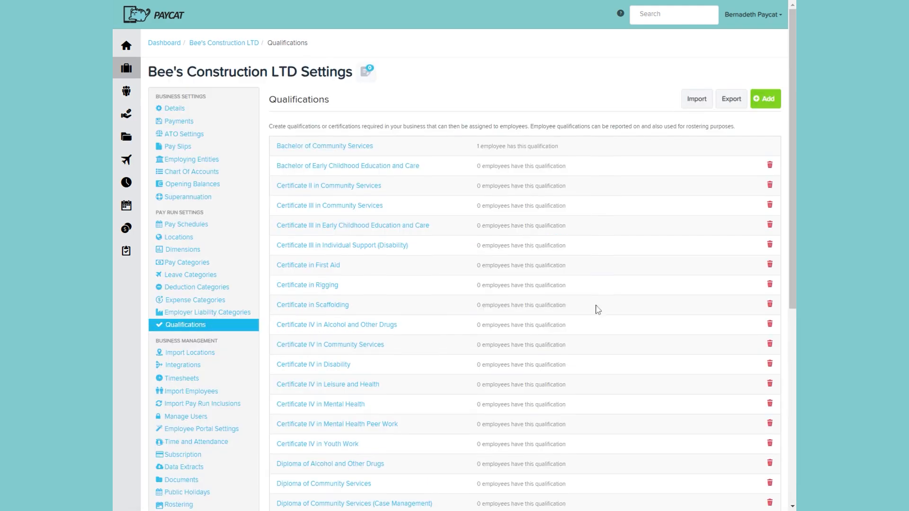
# Step: Review the full list of qualifications and open a blank entry for adding a qualification name
pyautogui.scroll(-7, 450, 372)
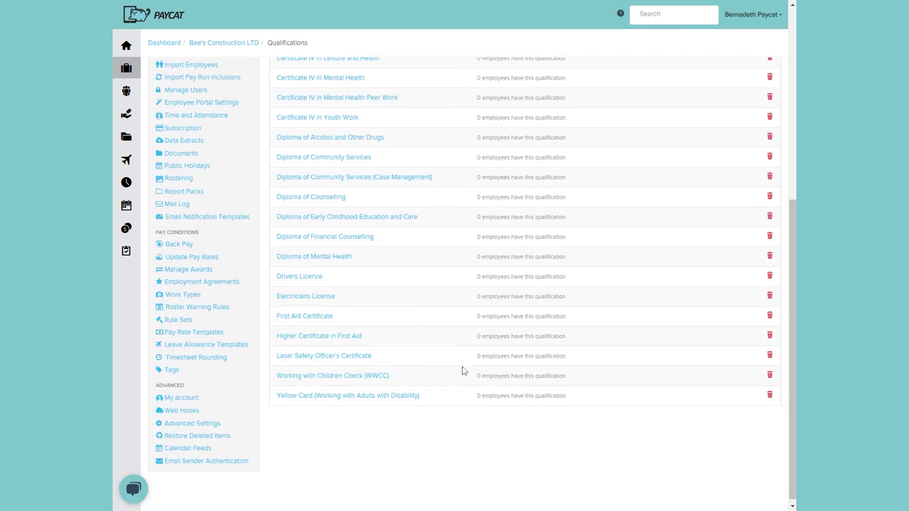
pyautogui.scroll(7, 469, 379)
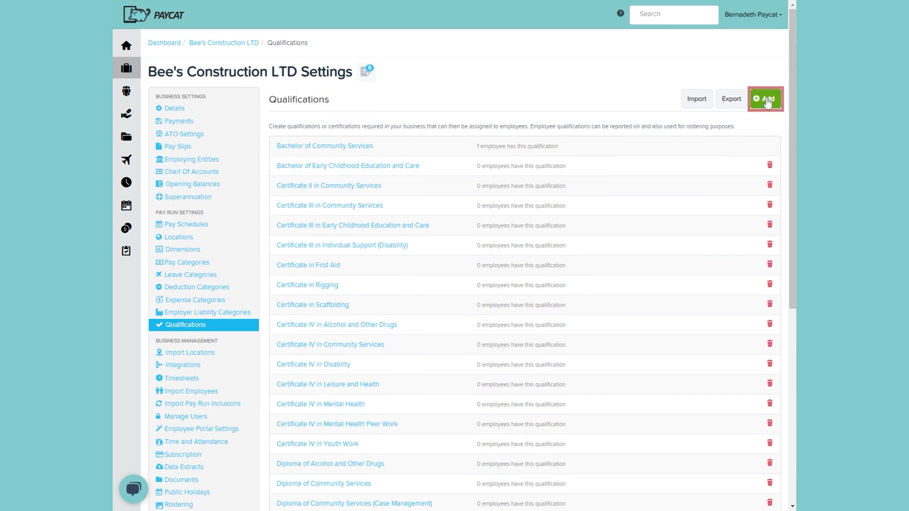
pyautogui.scroll(-7, 580, 347)
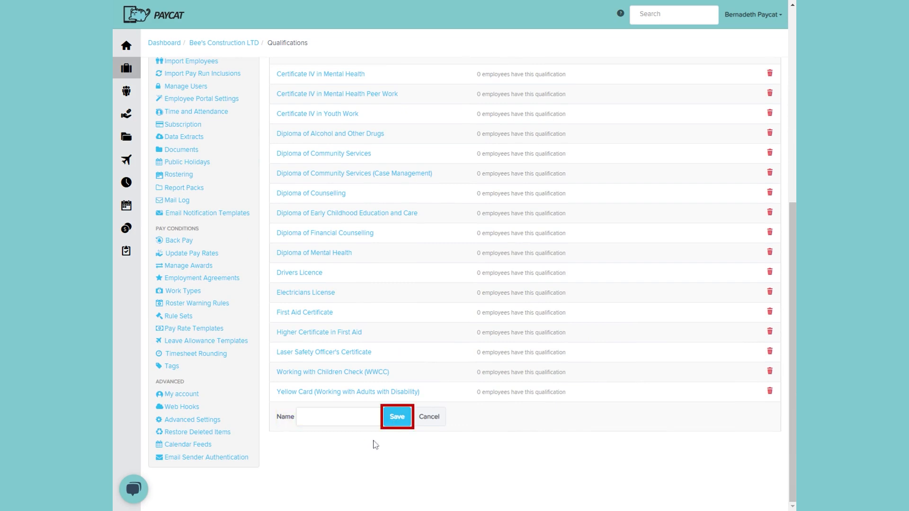
pyautogui.scroll(8, 375, 445)
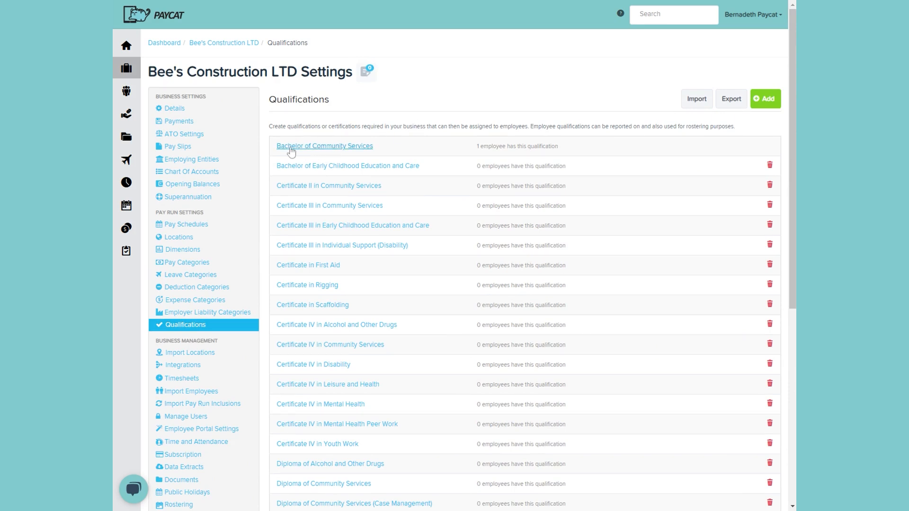
# Step: Open the name of the Bachelor of Community Services qualification for editing and save it
pyautogui.click(295, 146)
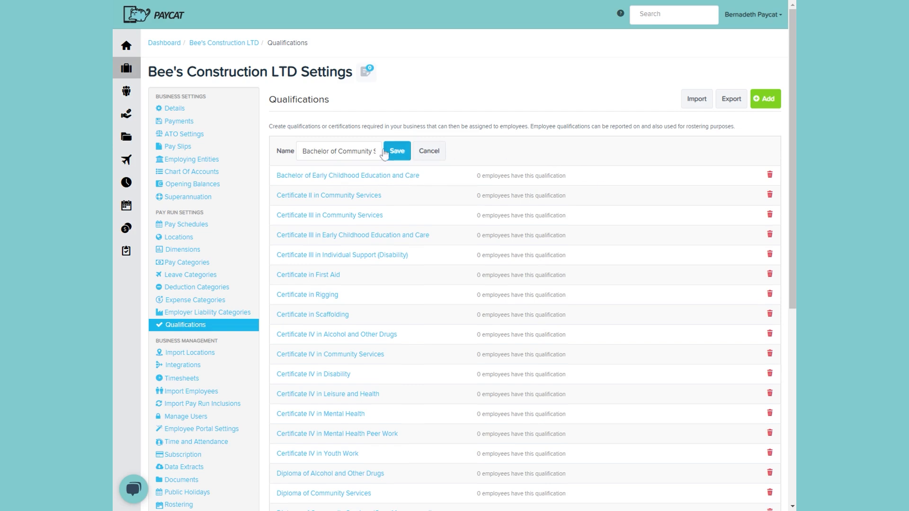
pyautogui.moveTo(302, 151); pyautogui.dragTo(380, 151)
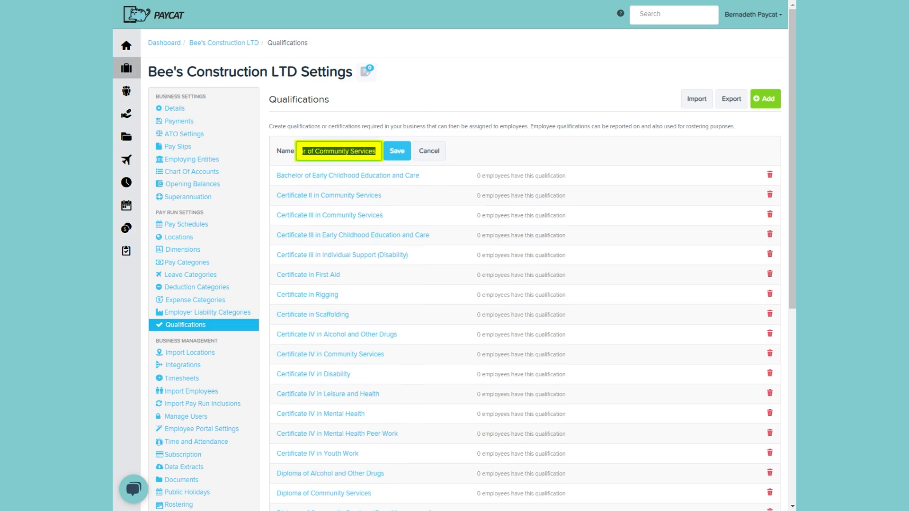
pyautogui.click(351, 150)
pyautogui.moveTo(351, 151); pyautogui.dragTo(365, 151)
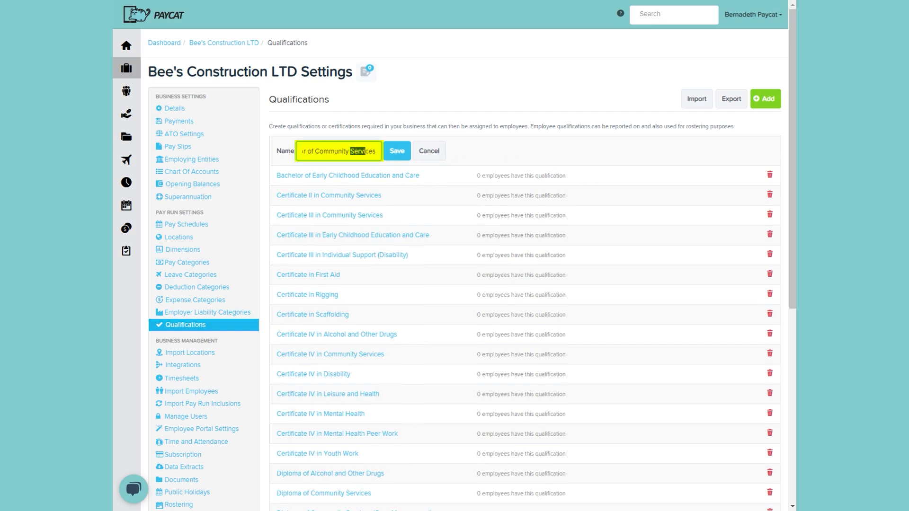
pyautogui.click(402, 156)
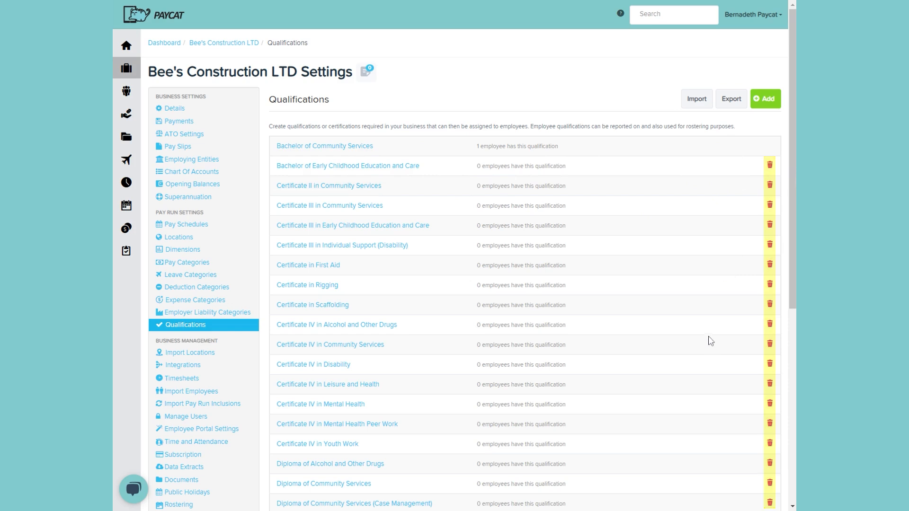
# Step: Set up the employee qualifications export with data type Template with employee data and file format Excel spreadsheet (XLSX)
pyautogui.click(731, 102)
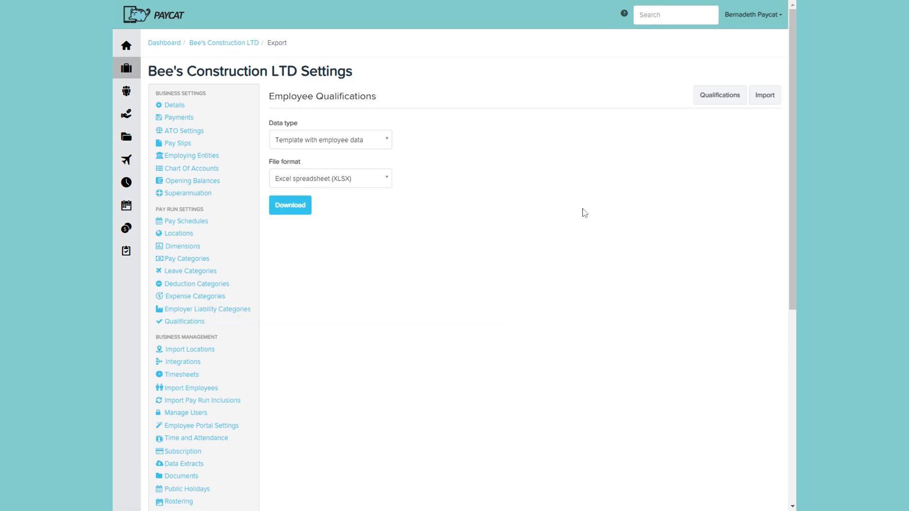
pyautogui.click(317, 150)
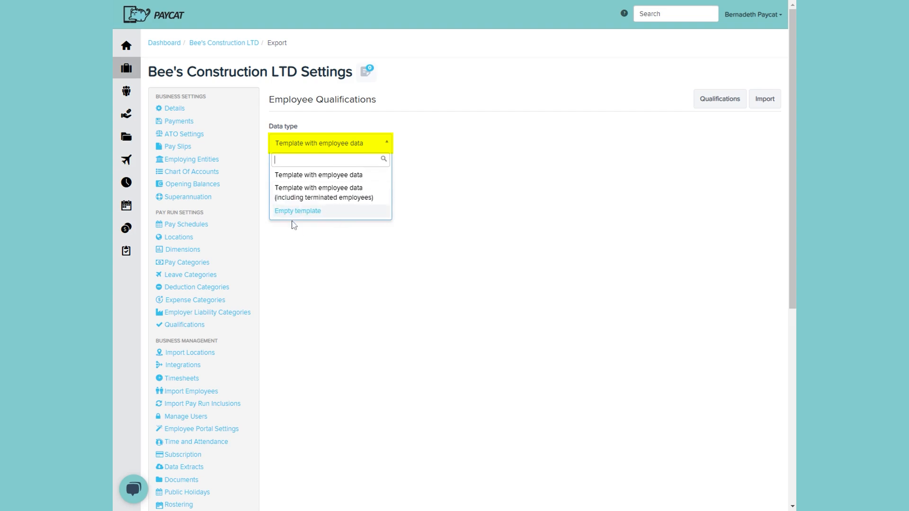
pyautogui.click(384, 254)
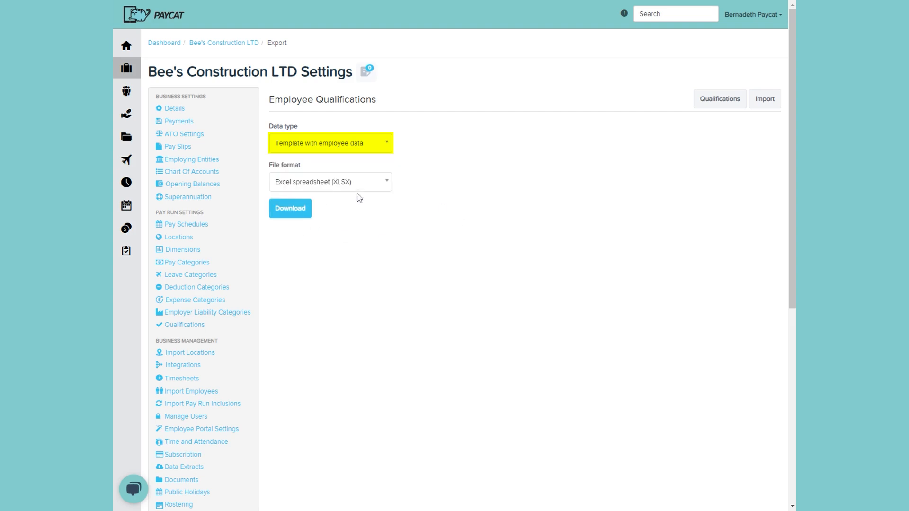
pyautogui.click(337, 184)
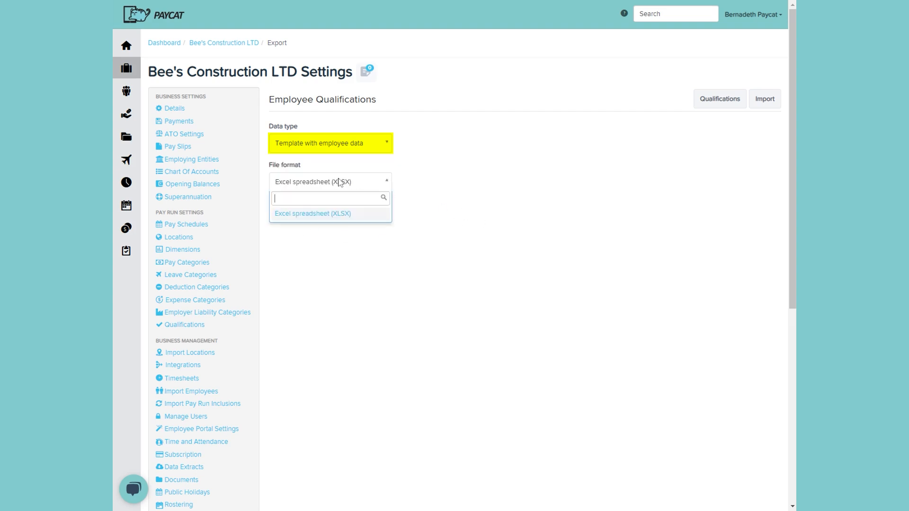
pyautogui.click(305, 215)
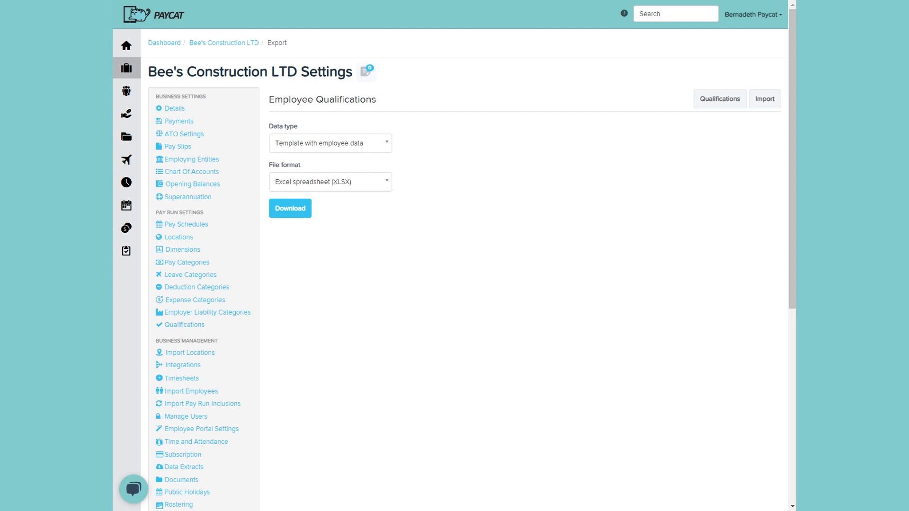
# Step: Return to the qualifications list and open the qualifications import
pyautogui.click(719, 99)
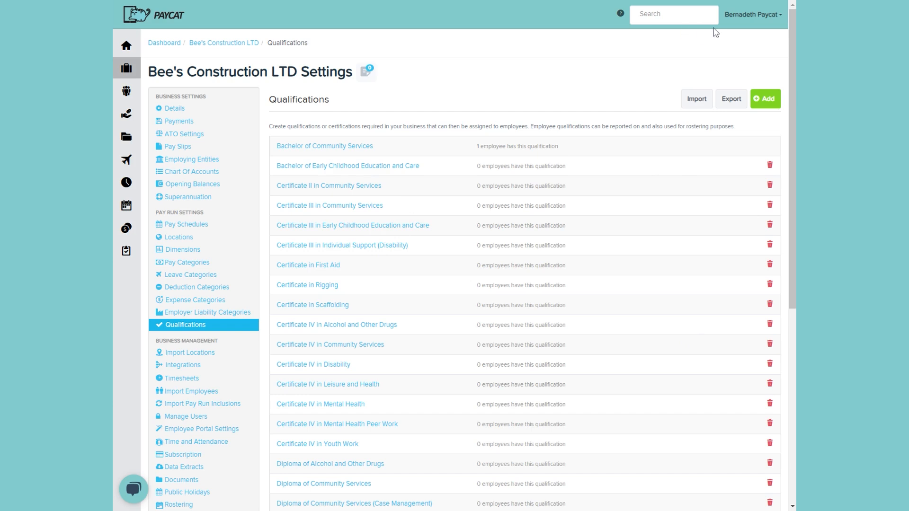
pyautogui.click(693, 109)
# Step: Open the qualifications of the Social & Community Services Level 3 Paypoint 3 employee from the Employee List and review them
pyautogui.moveTo(122, 74)
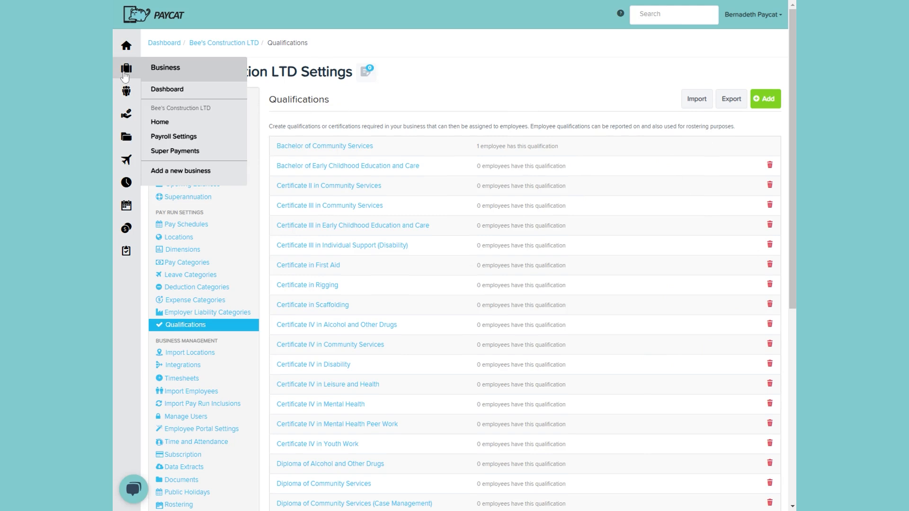
pyautogui.moveTo(126, 100)
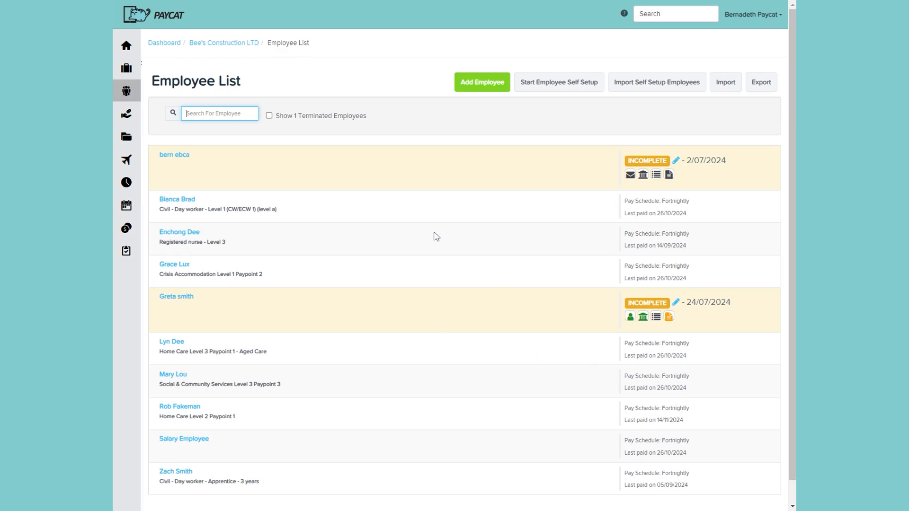
pyautogui.scroll(-2, 288, 394)
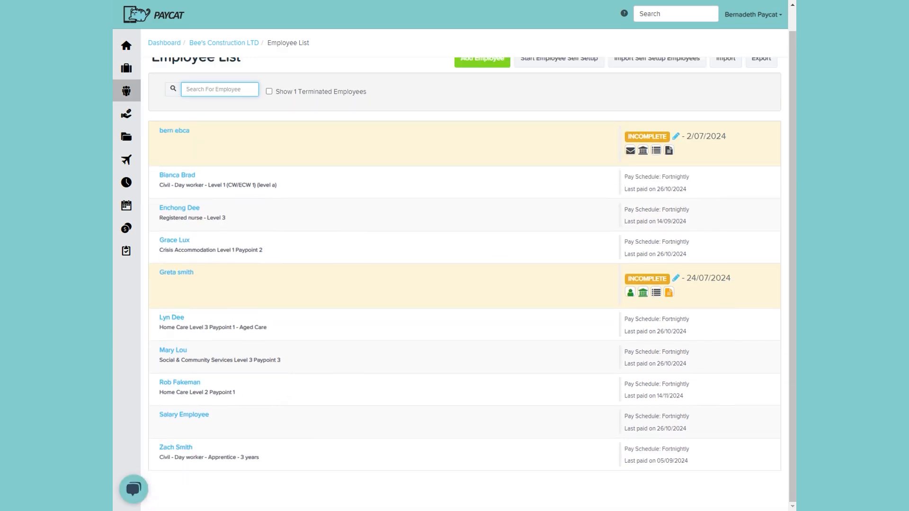
pyautogui.click(173, 350)
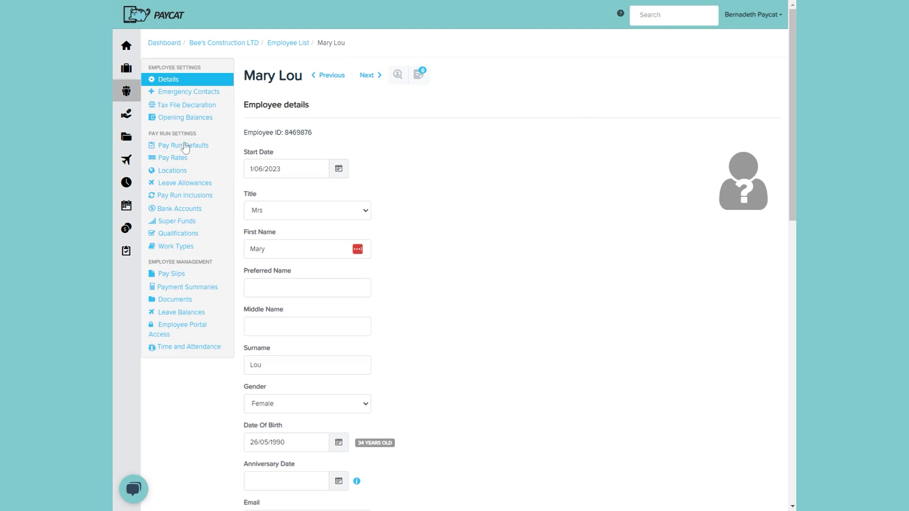
pyautogui.click(178, 233)
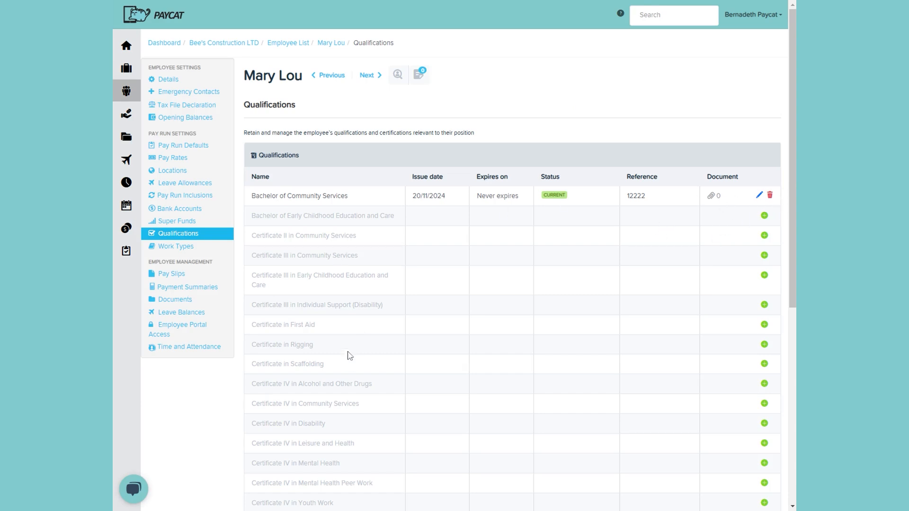
pyautogui.scroll(-5, 347, 314)
pyautogui.scroll(5, 375, 367)
# Step: Start adding Bachelor of Early Childhood Education and Care to the employee, with issue date 20/11/2024 and expiry date 04/10/2024
pyautogui.click(764, 215)
pyautogui.click(764, 217)
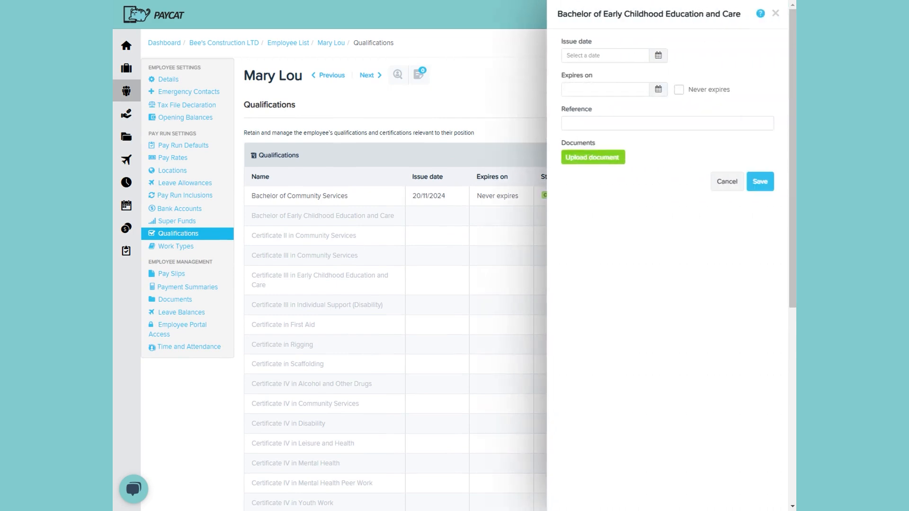
pyautogui.click(658, 56)
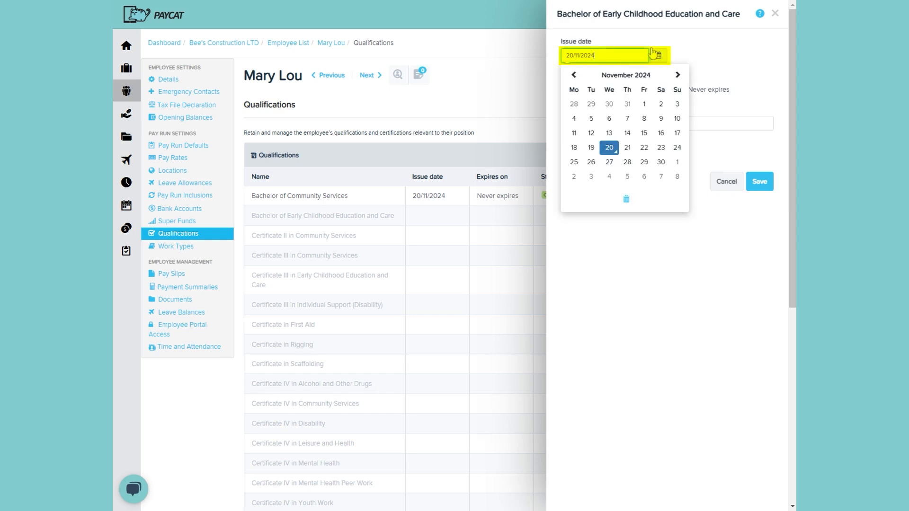
pyautogui.click(680, 39)
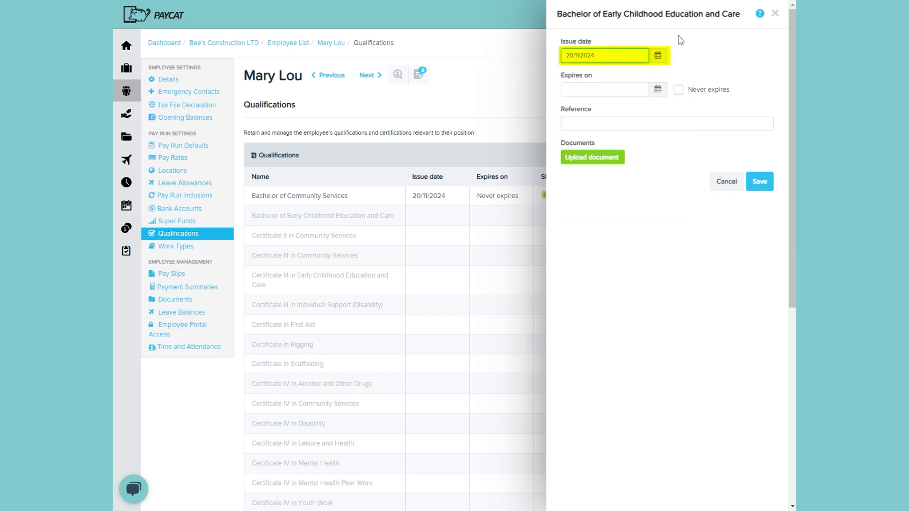
pyautogui.click(658, 89)
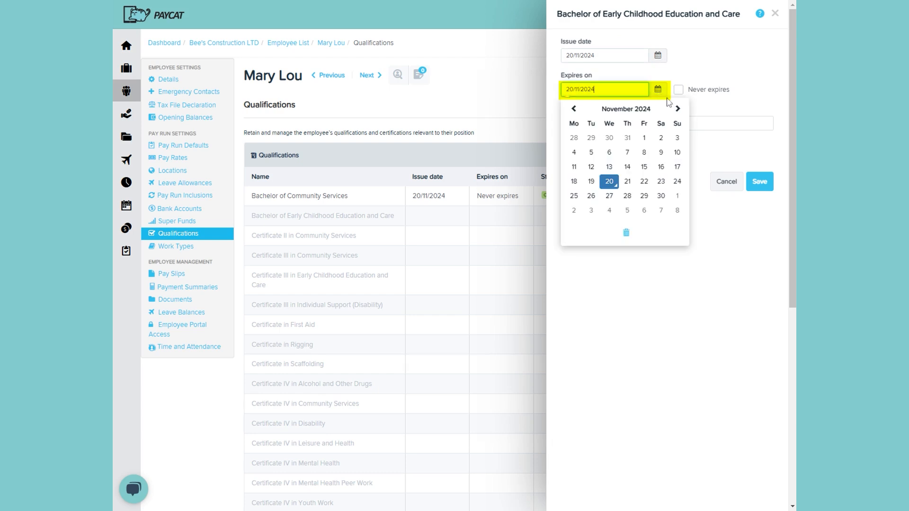
pyautogui.click(573, 109)
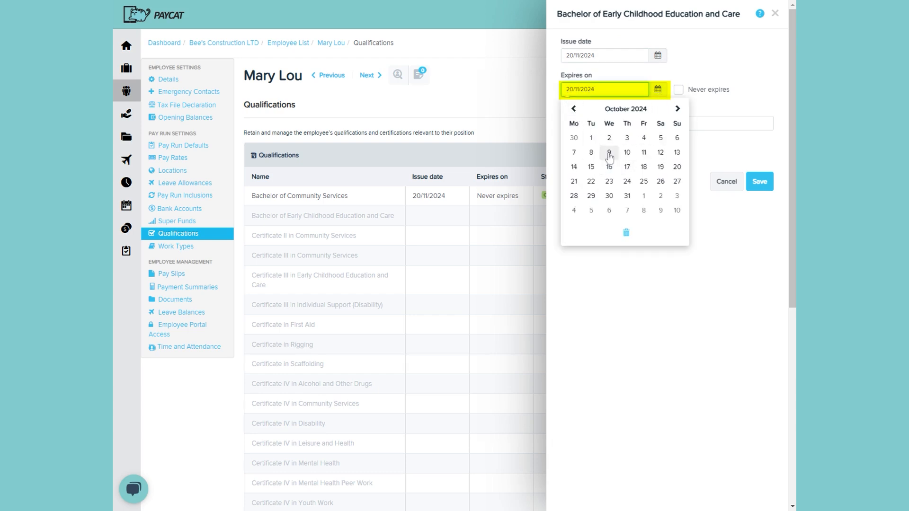
pyautogui.click(644, 139)
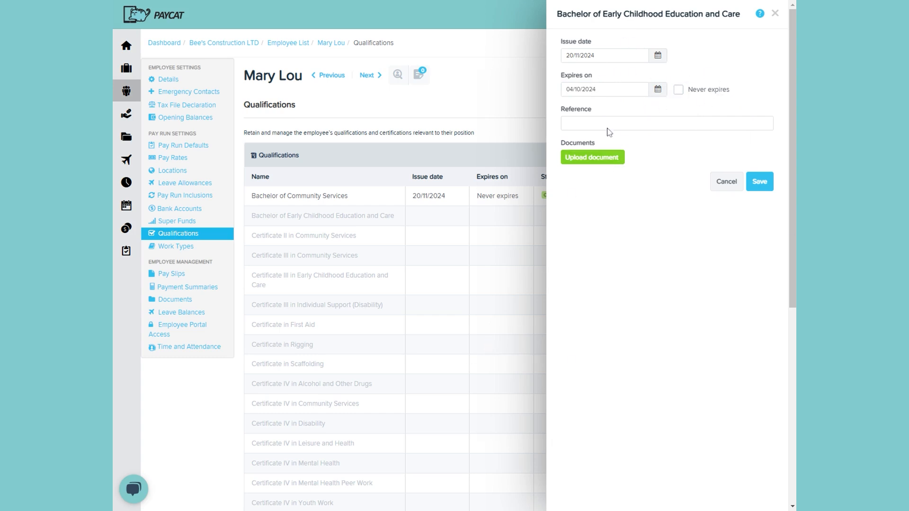
# Step: Leave the reference blank, start a document upload for the new qualification, and save the record
pyautogui.click(566, 123)
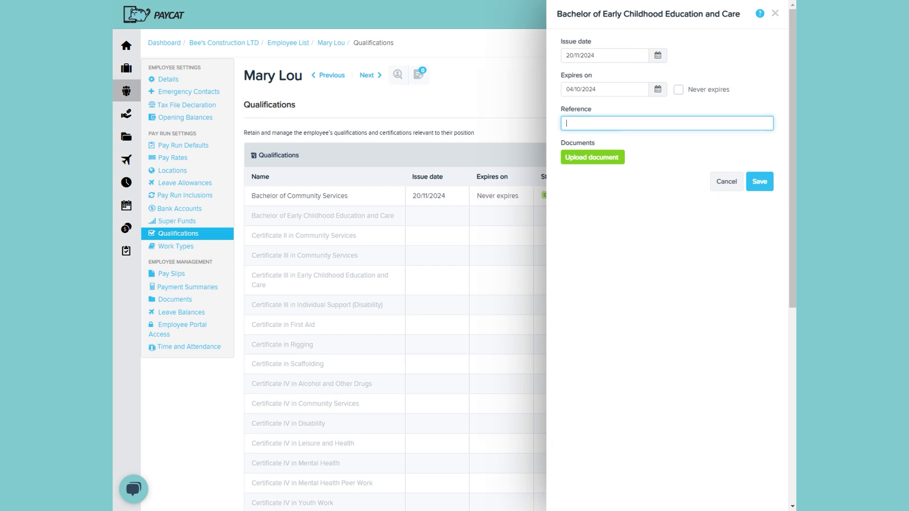
pyautogui.click(598, 162)
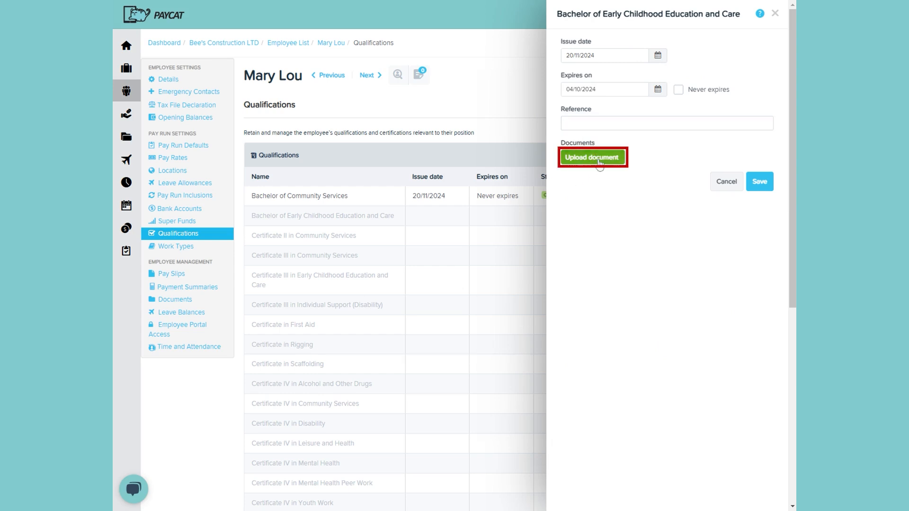
pyautogui.click(751, 188)
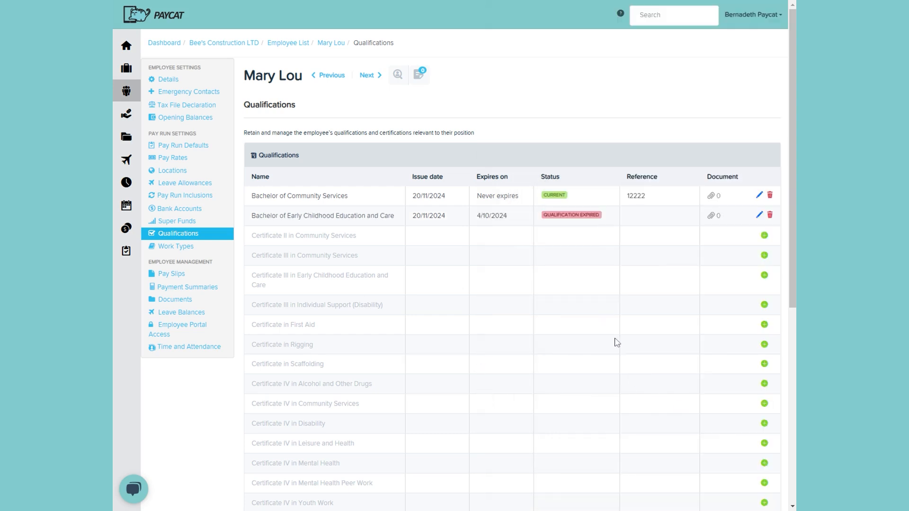
# Step: View the editable details of the employee's Bachelor of Community Services qualification and close them without saving
pyautogui.click(759, 195)
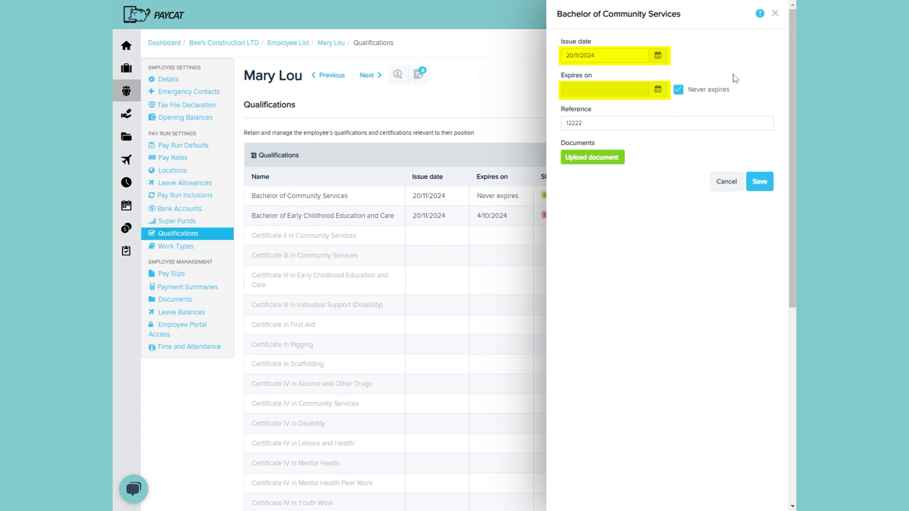
pyautogui.click(724, 182)
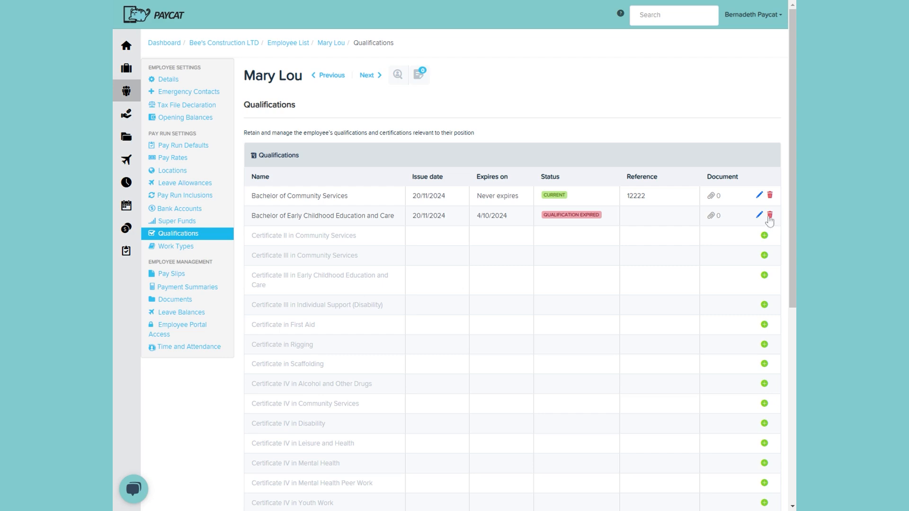
# Step: Delete the Bachelor of Early Childhood Education and Care record from the employee and check the remaining qualifications list
pyautogui.click(769, 216)
pyautogui.click(574, 84)
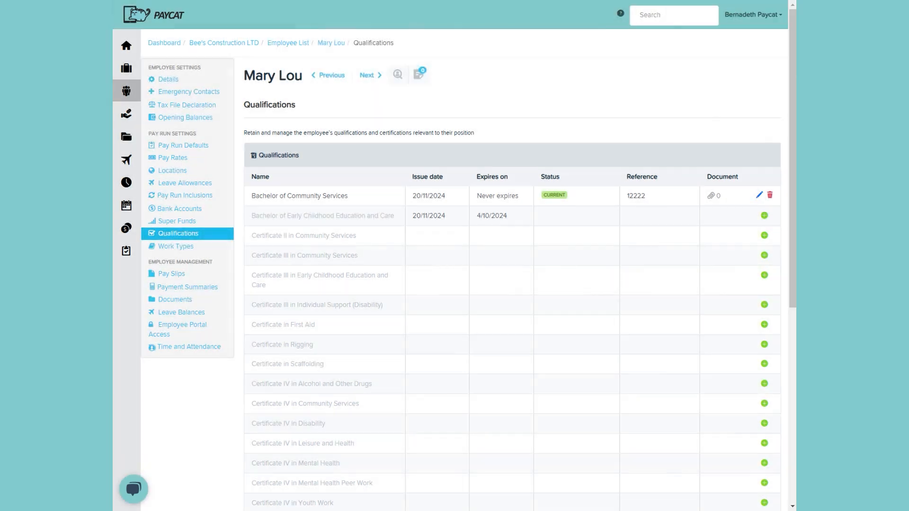
pyautogui.scroll(-6, 582, 249)
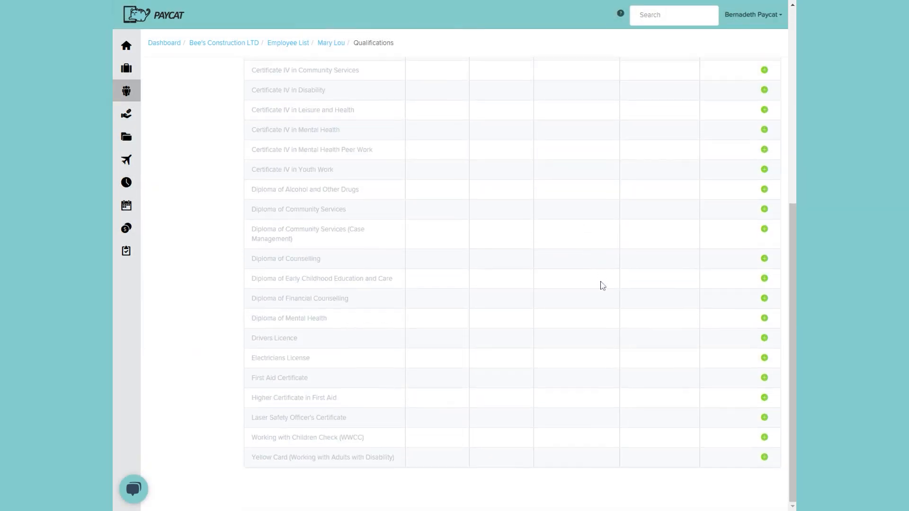
pyautogui.scroll(7, 600, 279)
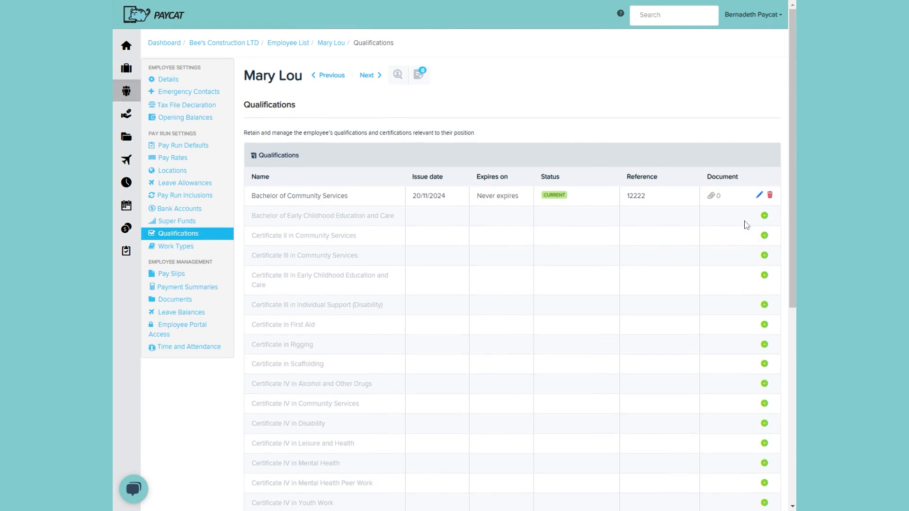